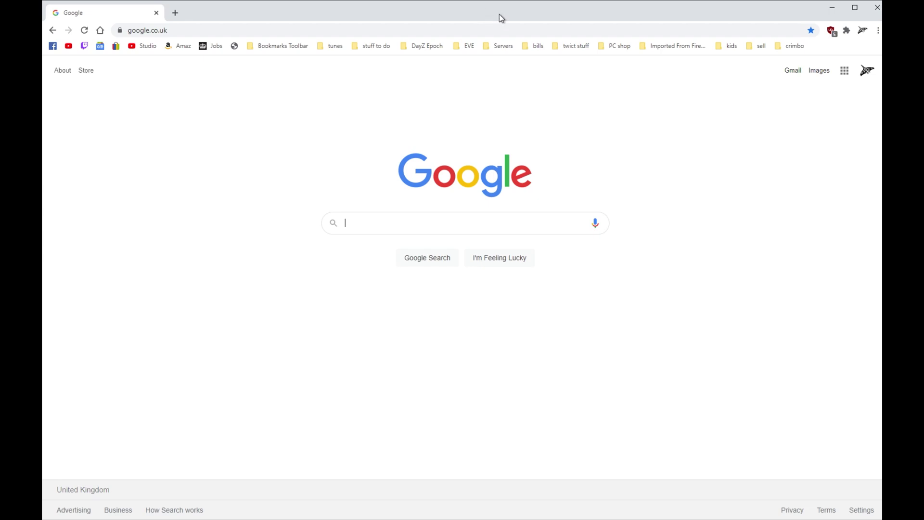
# - Enter the hub address 192.168.0.1 in Chrome's address bar, correcting a mistyped digit
pyautogui.click(167, 31)
pyautogui.write('192.13')
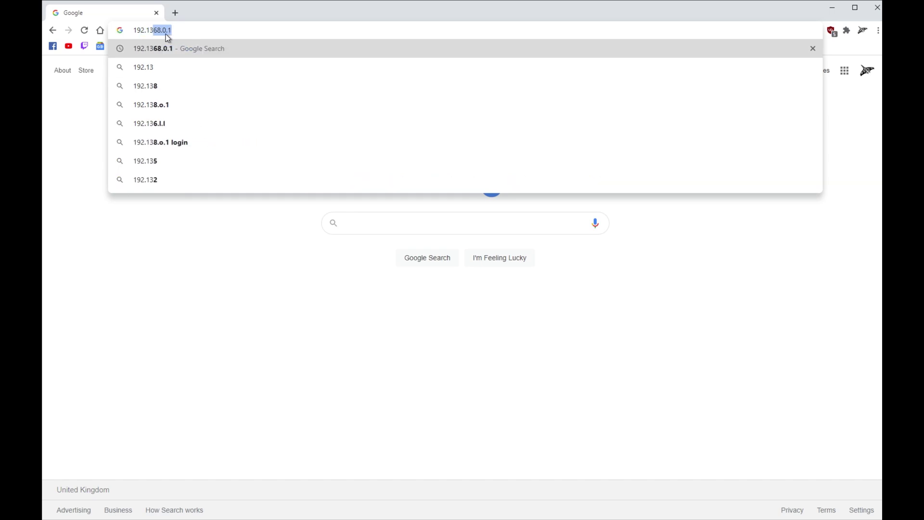
pyautogui.press('BackSpace')
pyautogui.press('BackSpace')
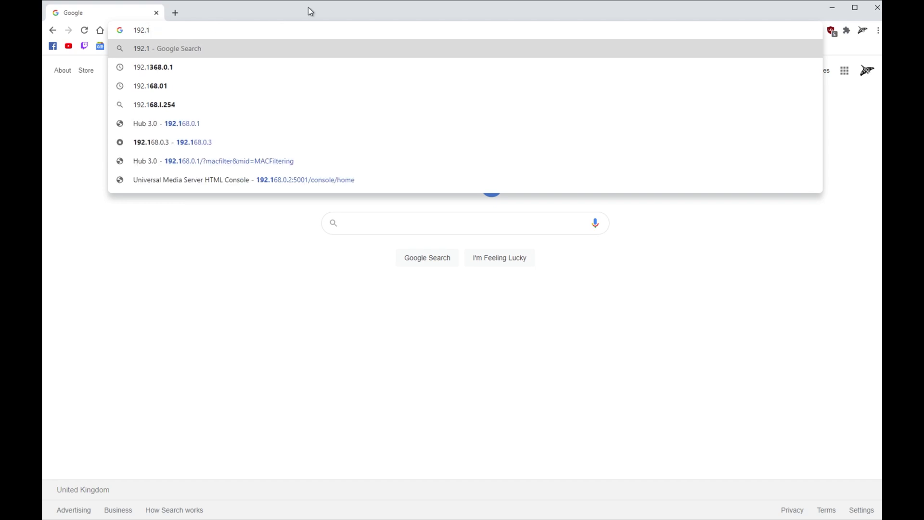
pyautogui.write('68')
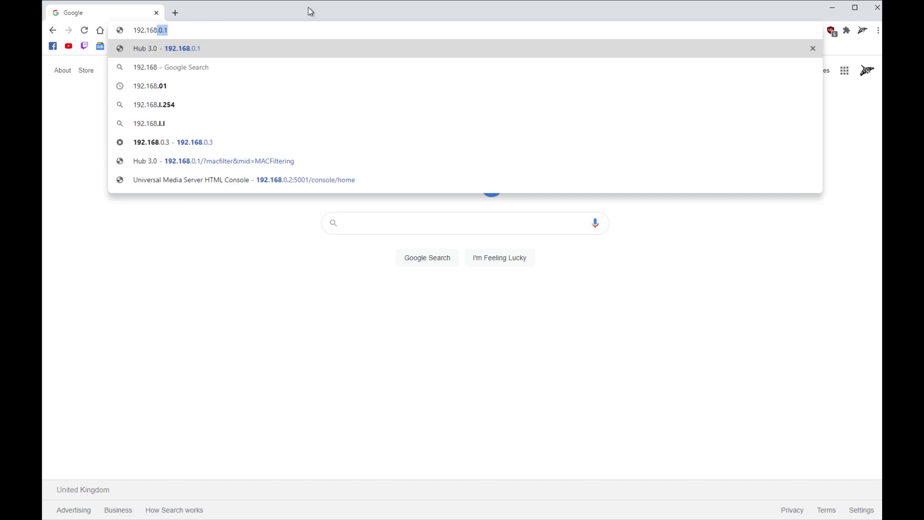
pyautogui.write('.0.1')
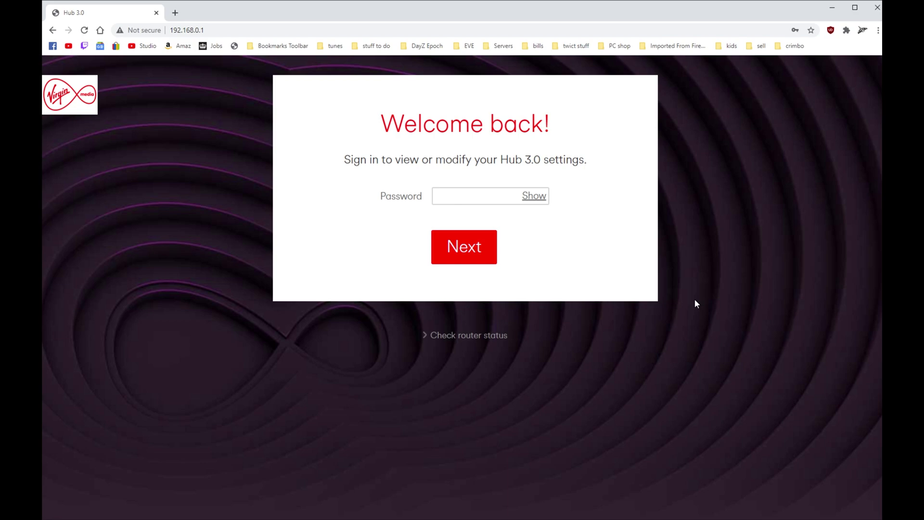
# - Sign in to the hub using Chrome's saved password
pyautogui.click(481, 195)
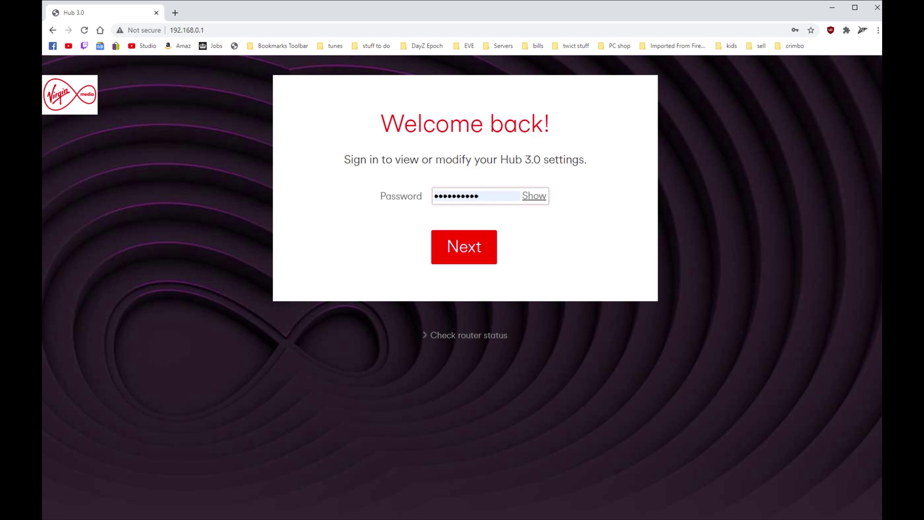
pyautogui.click(450, 263)
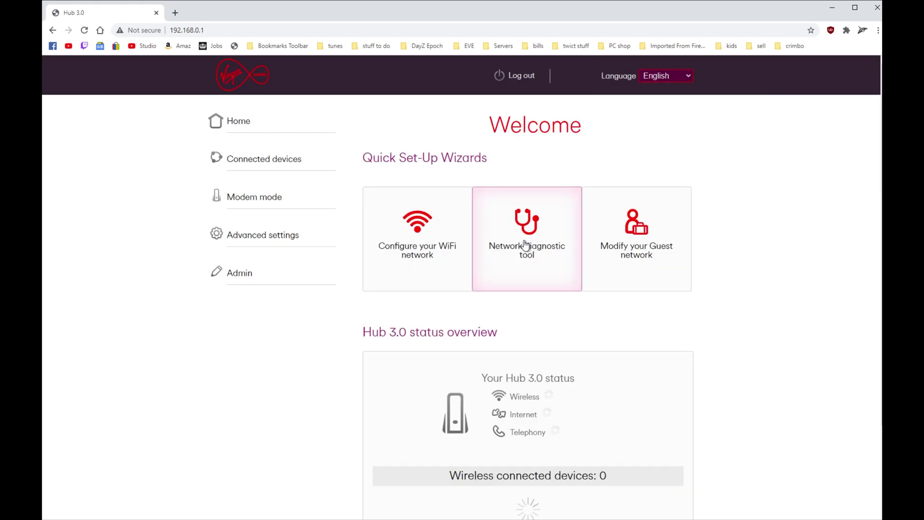
# - Go to Advanced settings > Security > MAC filtering in the left menu
pyautogui.scroll(-1, 716, 357)
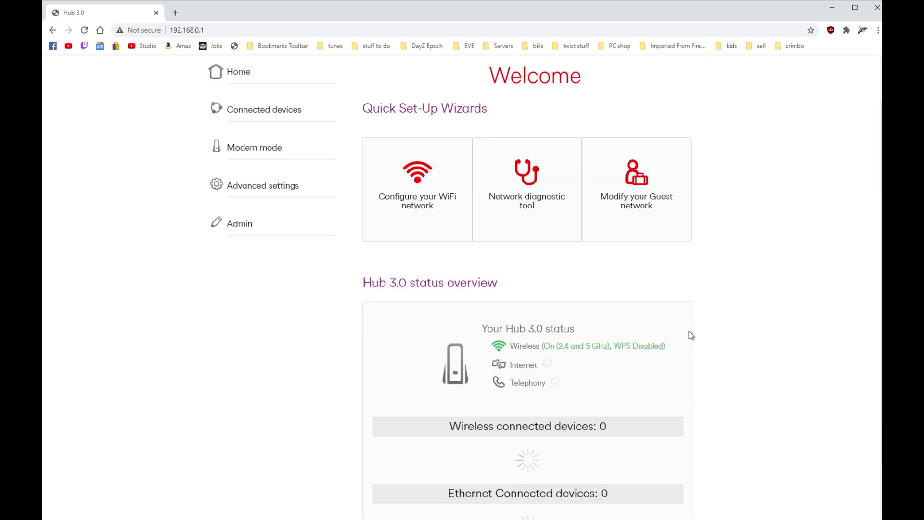
pyautogui.scroll(-1, 689, 331)
pyautogui.scroll(-1, 702, 438)
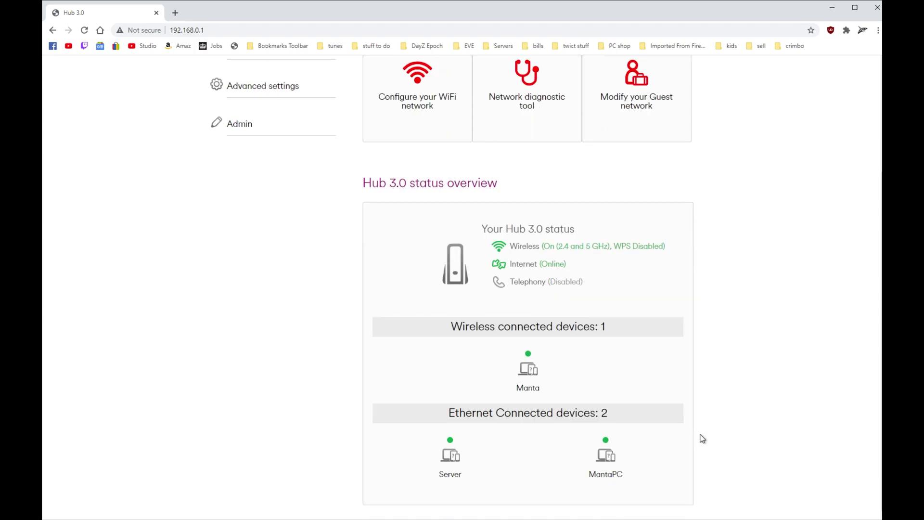
pyautogui.scroll(3, 707, 446)
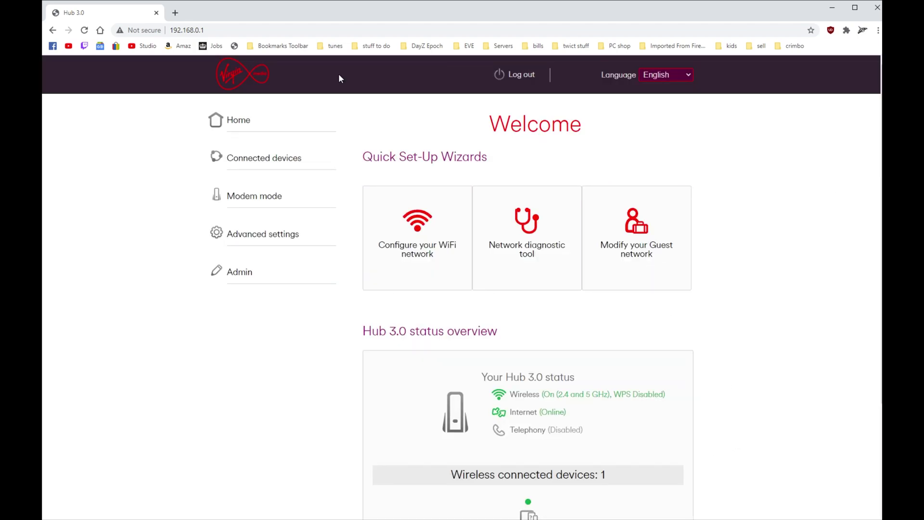
pyautogui.click(279, 239)
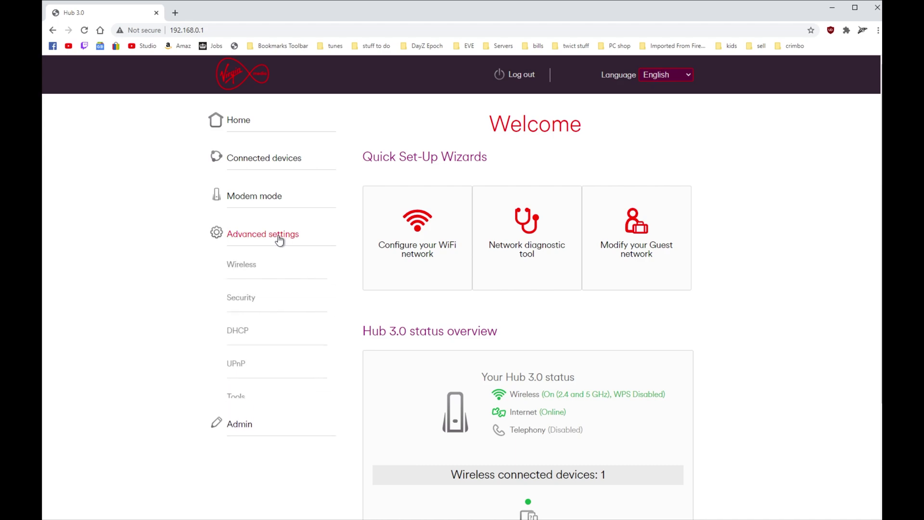
pyautogui.click(245, 305)
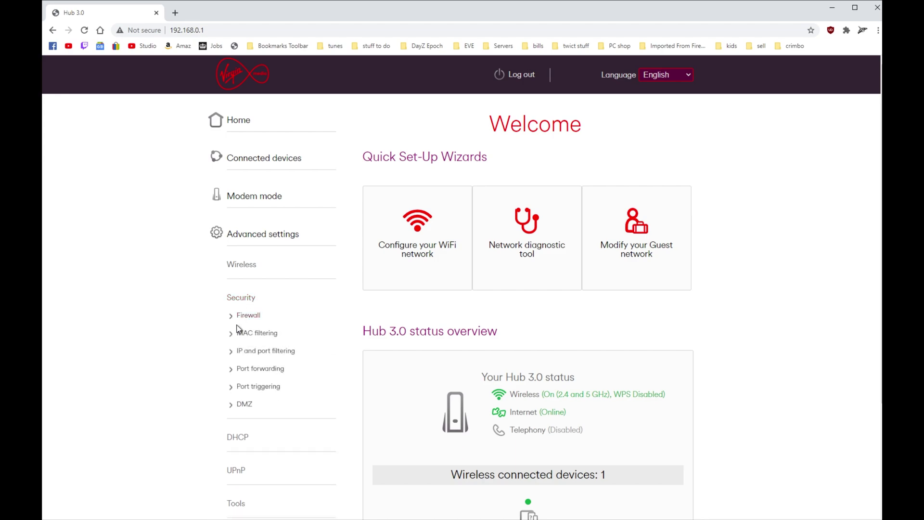
pyautogui.click(255, 337)
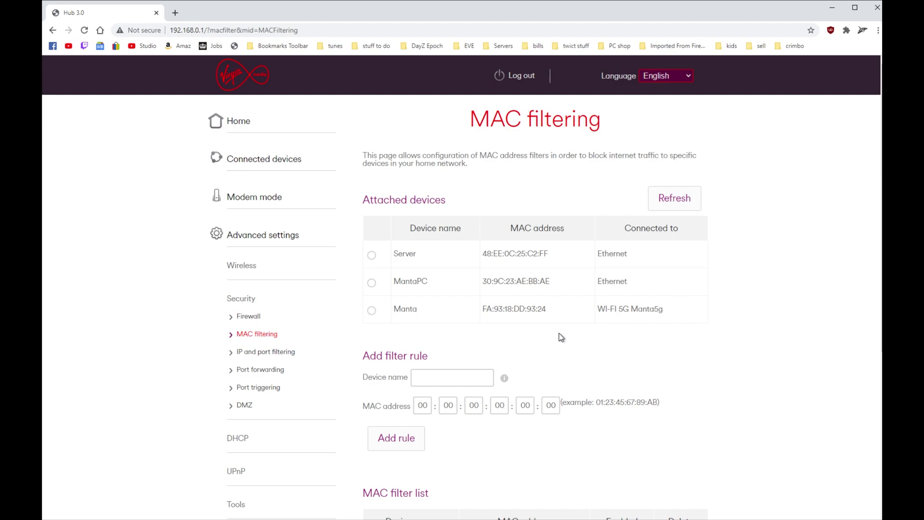
# - Select the Manta device under Attached devices and add it as a new filter rule
pyautogui.moveTo(555, 312); pyautogui.dragTo(491, 310)
pyautogui.click(555, 308)
pyautogui.click(372, 310)
pyautogui.scroll(-1, 518, 422)
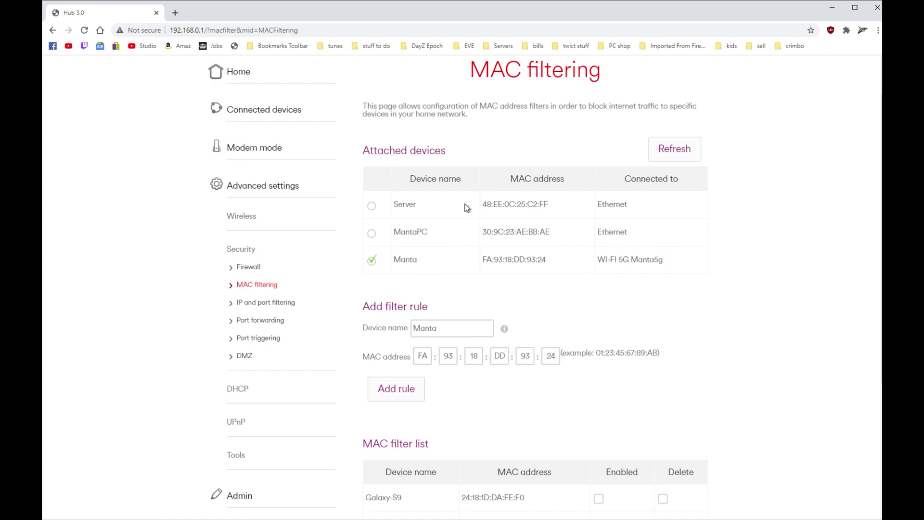
pyautogui.scroll(-2, 553, 376)
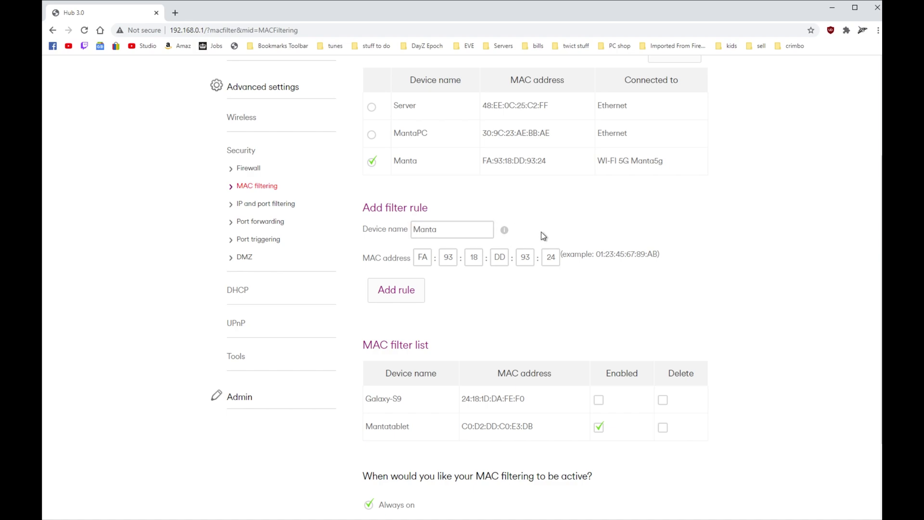
pyautogui.click(397, 294)
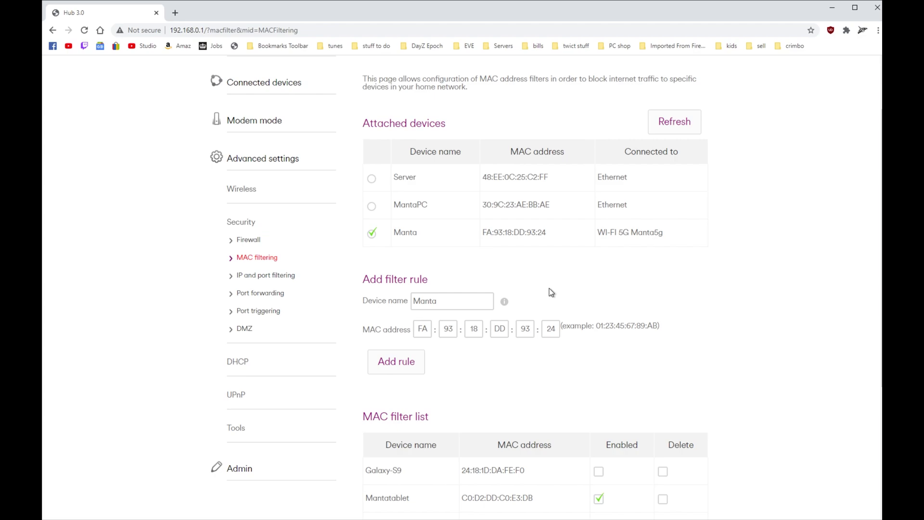
pyautogui.scroll(-4, 554, 277)
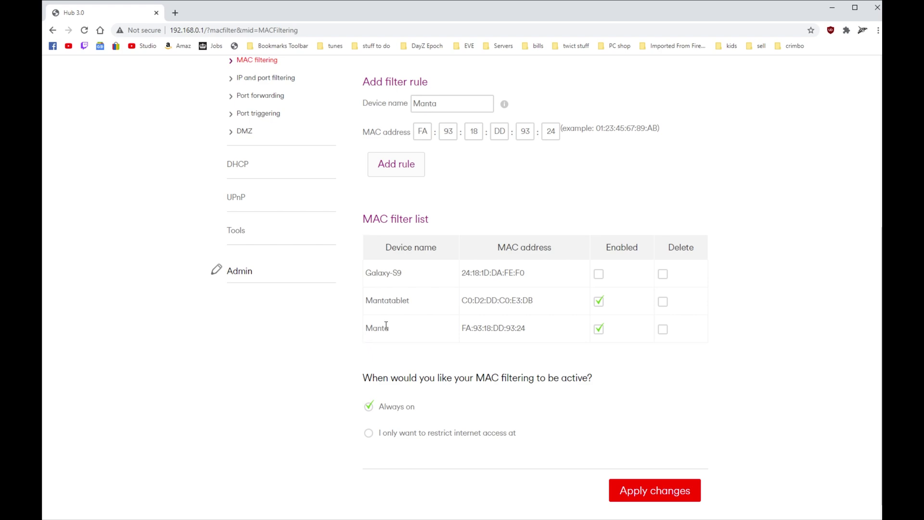
pyautogui.scroll(-1, 731, 376)
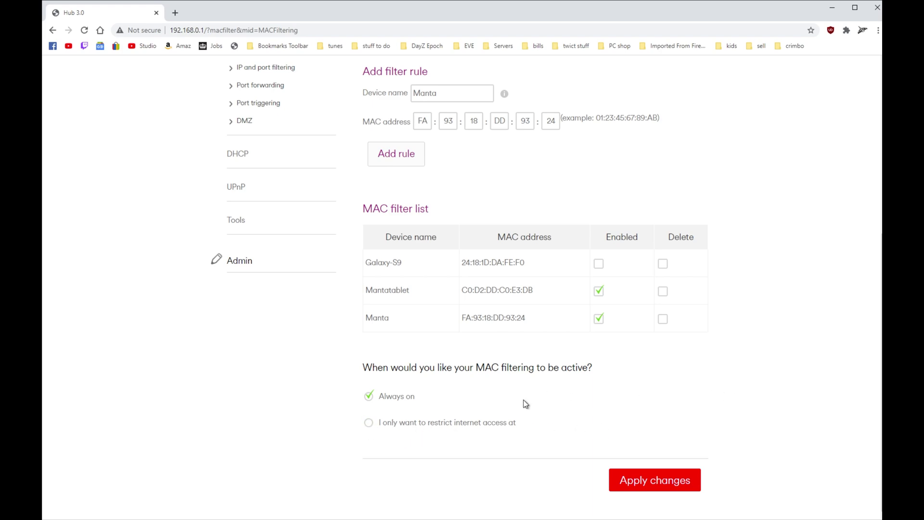
# - Restrict internet access only at scheduled times, using different times on different weekdays
pyautogui.click(369, 423)
pyautogui.scroll(-3, 727, 357)
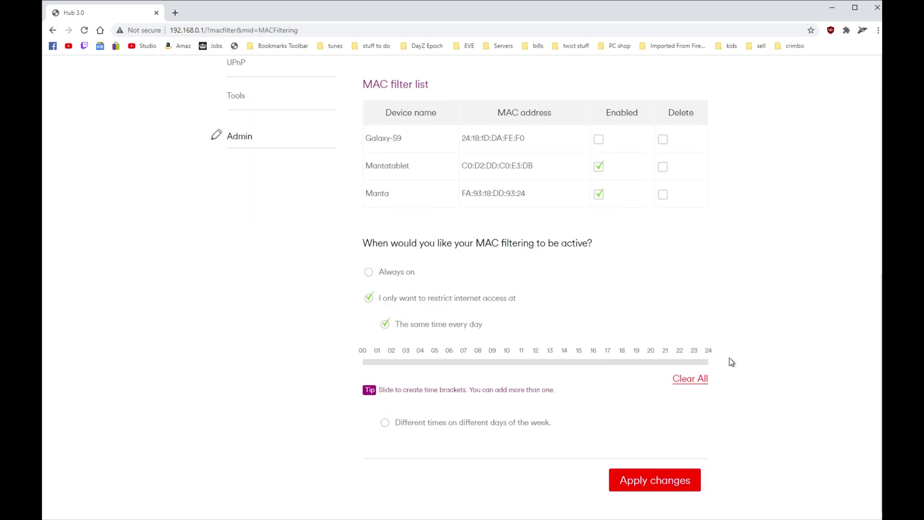
pyautogui.moveTo(593, 362); pyautogui.dragTo(628, 365)
pyautogui.click(385, 424)
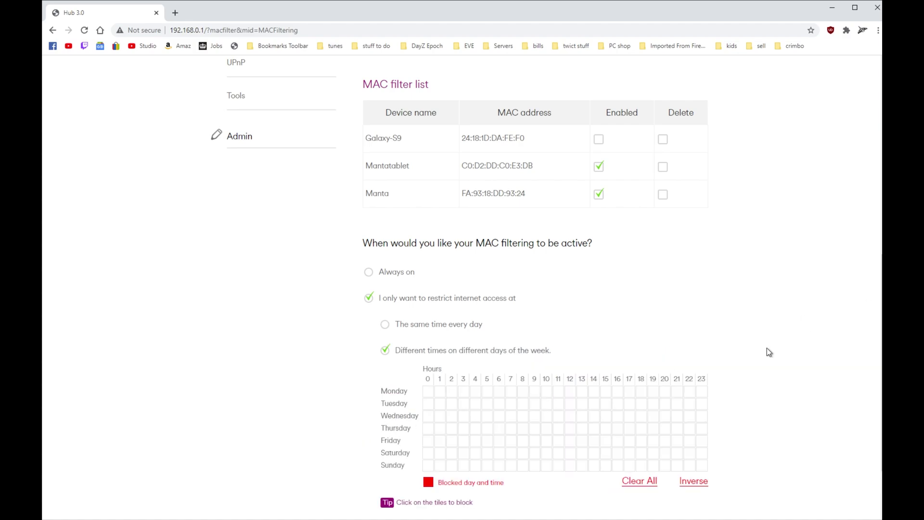
pyautogui.scroll(-1, 767, 348)
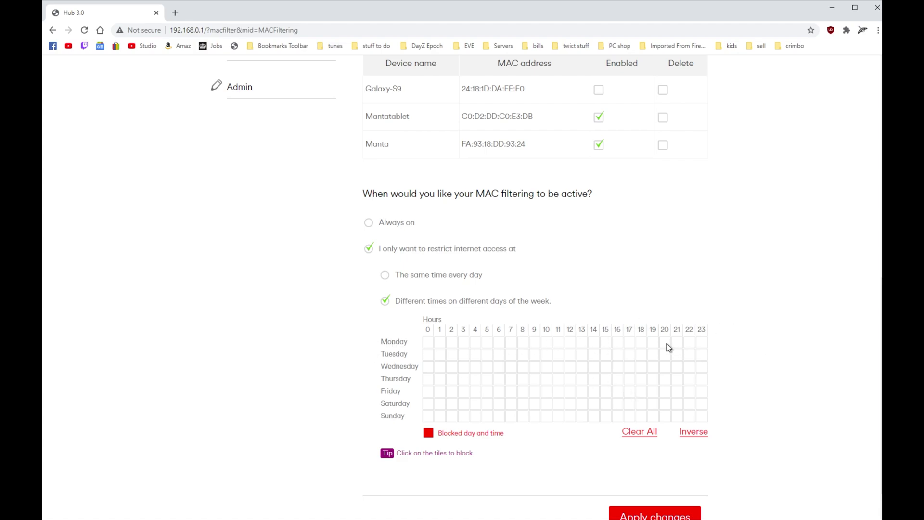
# - Block hours 0–8 Monday to Thursday, plus Monday 22–23 and Wednesday–Thursday 20–23
pyautogui.click(691, 343)
pyautogui.click(701, 343)
pyautogui.moveTo(428, 342); pyautogui.dragTo(522, 342)
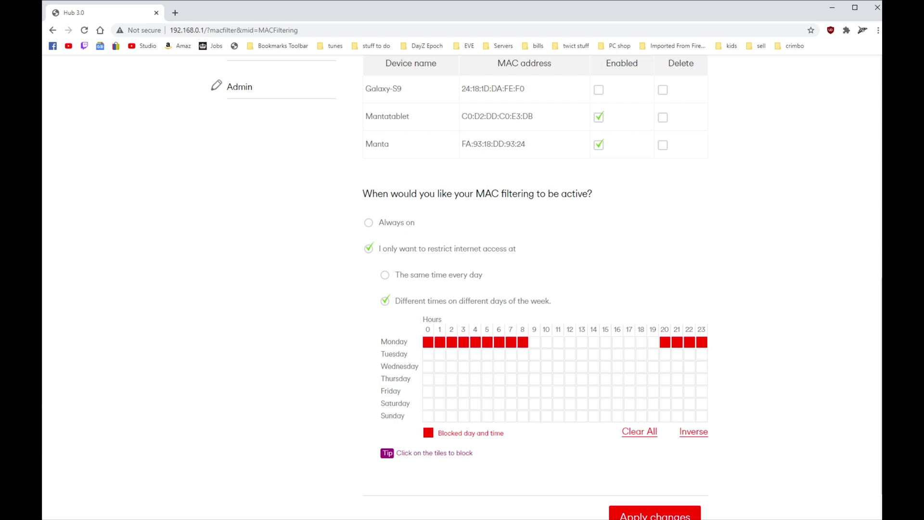
pyautogui.moveTo(428, 355); pyautogui.dragTo(523, 354)
pyautogui.moveTo(428, 367); pyautogui.dragTo(522, 368)
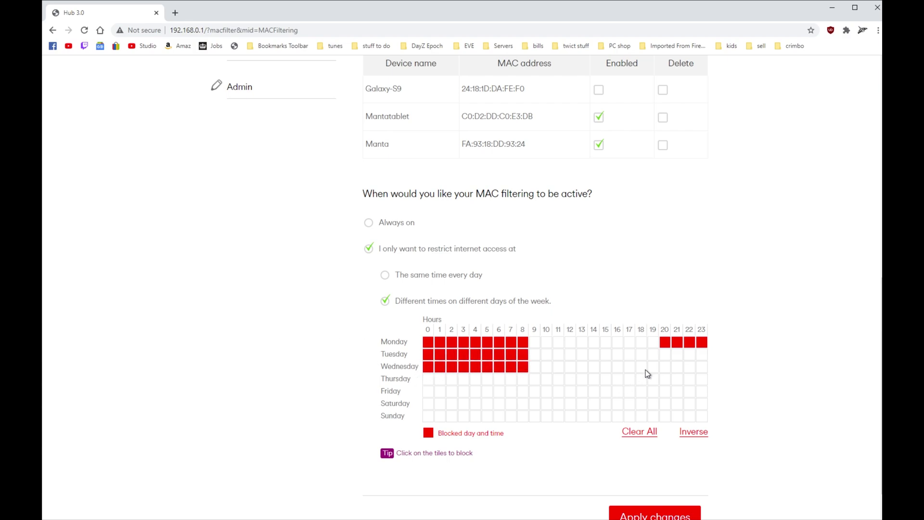
pyautogui.moveTo(665, 368); pyautogui.dragTo(714, 368)
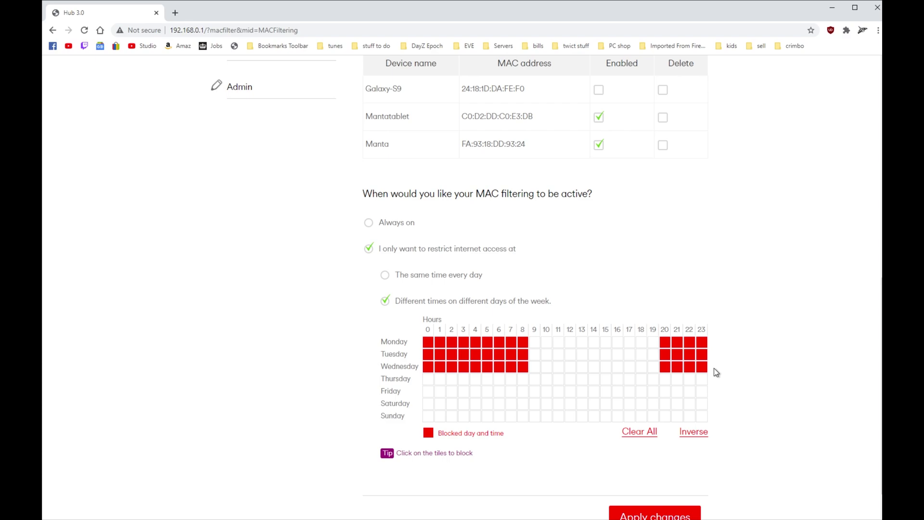
pyautogui.moveTo(428, 379); pyautogui.dragTo(521, 384)
pyautogui.moveTo(668, 381); pyautogui.dragTo(709, 385)
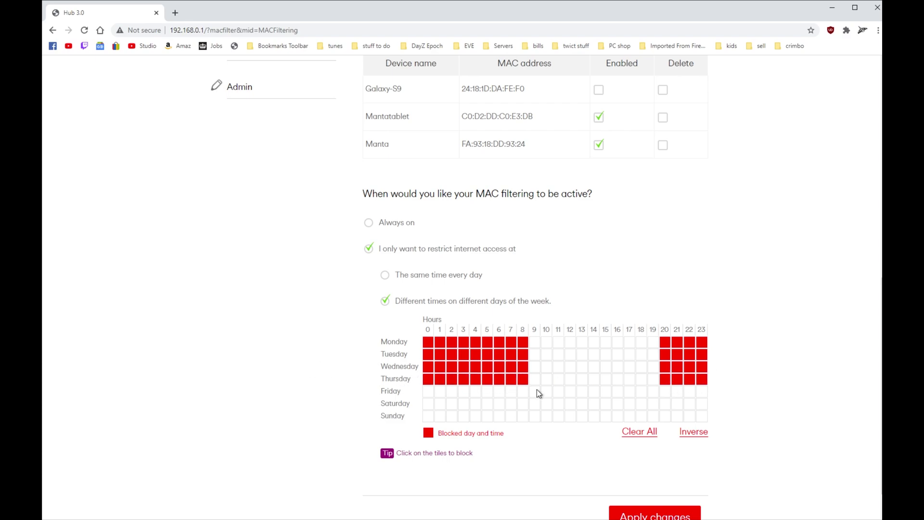
# - Block Friday–Sunday hours 0–8, Friday/Saturday 21–23 and Sunday 20–23, leaving Sunday hour 7 open
pyautogui.moveTo(428, 393)
pyautogui.mouseDown()
pyautogui.moveTo(527, 397)
pyautogui.moveTo(494, 397)
pyautogui.mouseUp()
pyautogui.click(511, 391)
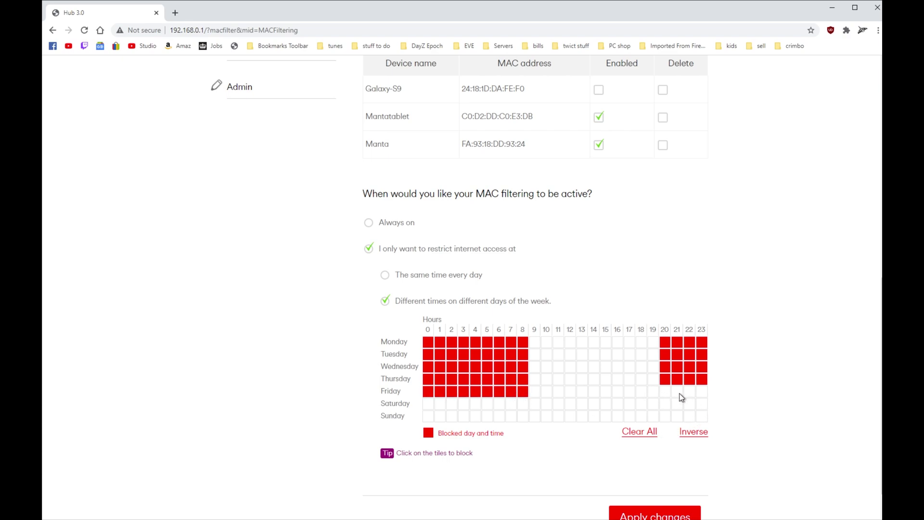
pyautogui.moveTo(682, 397); pyautogui.dragTo(708, 397)
pyautogui.click(678, 405)
pyautogui.moveTo(680, 408); pyautogui.dragTo(712, 412)
pyautogui.moveTo(666, 414); pyautogui.dragTo(722, 418)
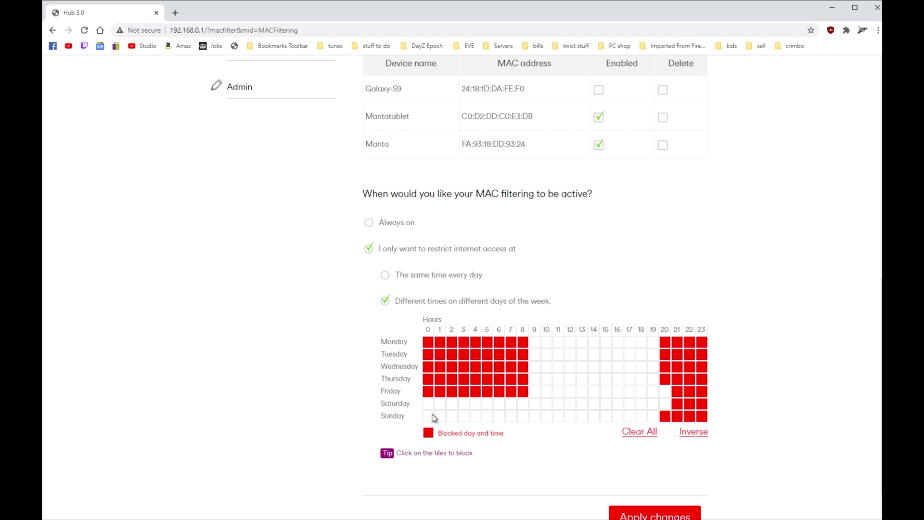
pyautogui.moveTo(427, 406); pyautogui.dragTo(527, 408)
pyautogui.moveTo(428, 417); pyautogui.dragTo(520, 420)
pyautogui.click(512, 417)
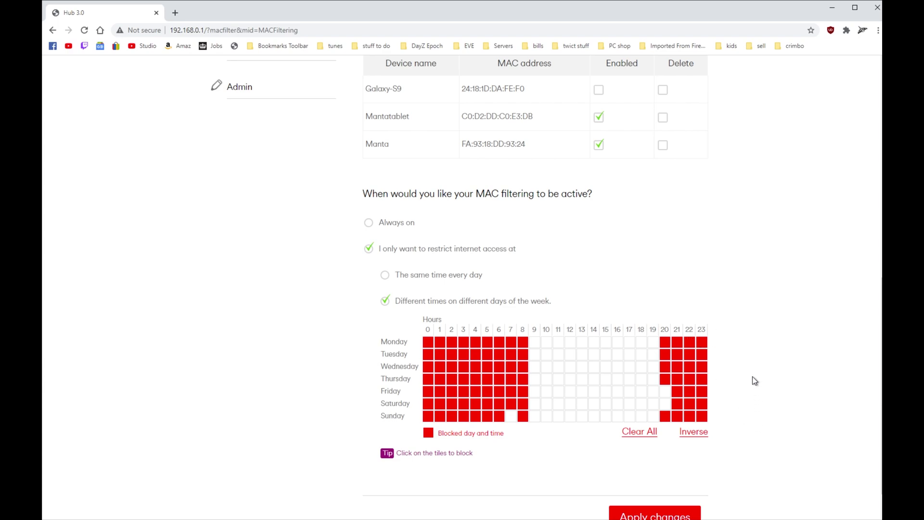
pyautogui.scroll(-1, 753, 369)
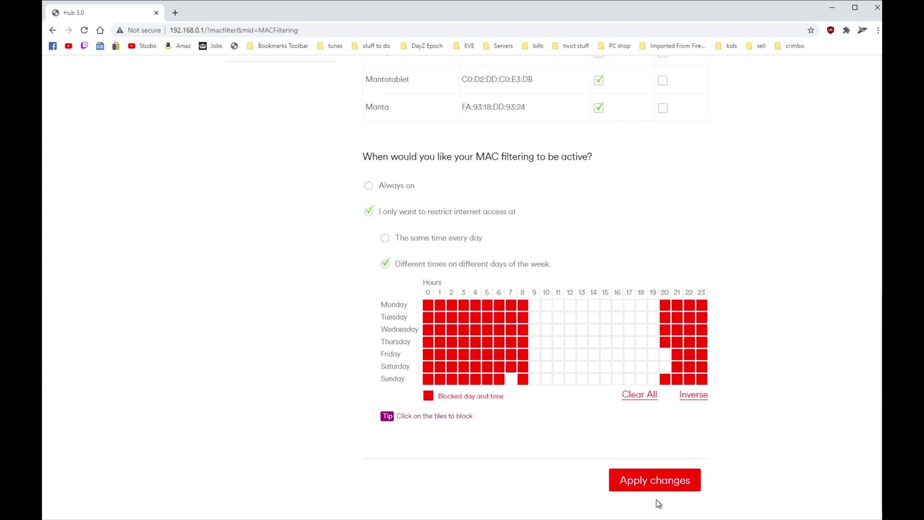
# - Apply the schedule changes and check the saved weekly grid below
pyautogui.click(647, 487)
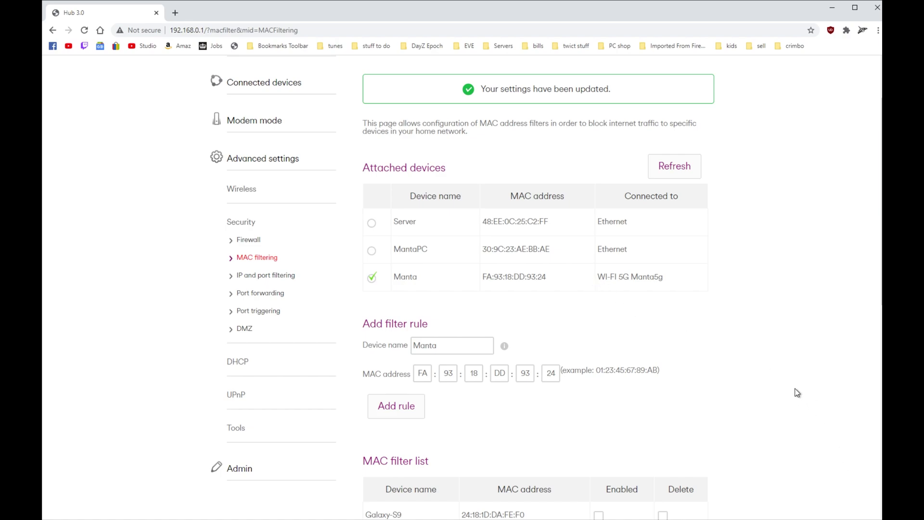
pyautogui.scroll(-8, 798, 392)
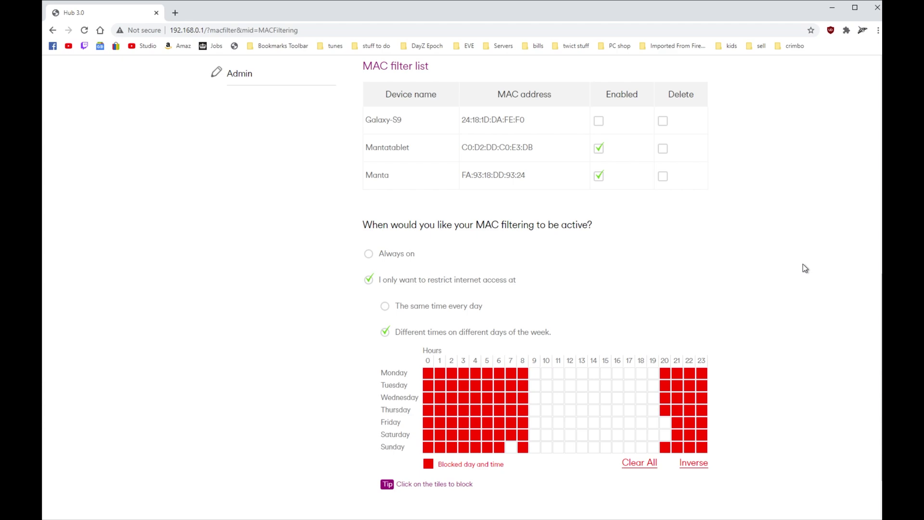
pyautogui.scroll(-2, 796, 338)
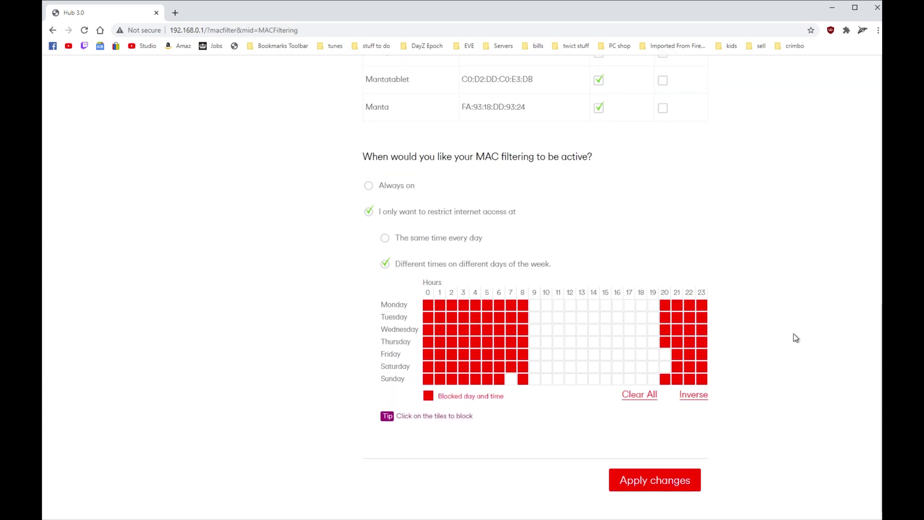